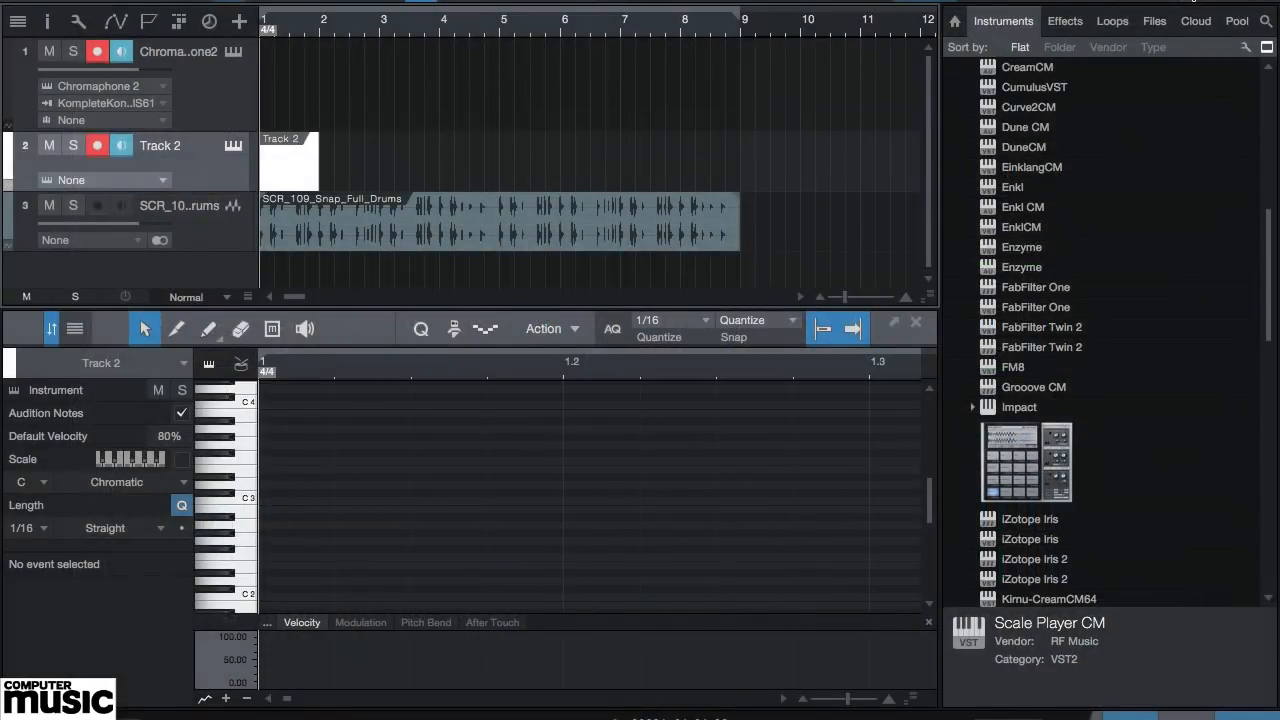
# - Load the Scale Player CM instrument onto Track 2 and close its plug-in window
pyautogui.scroll(-12, 1113, 224)
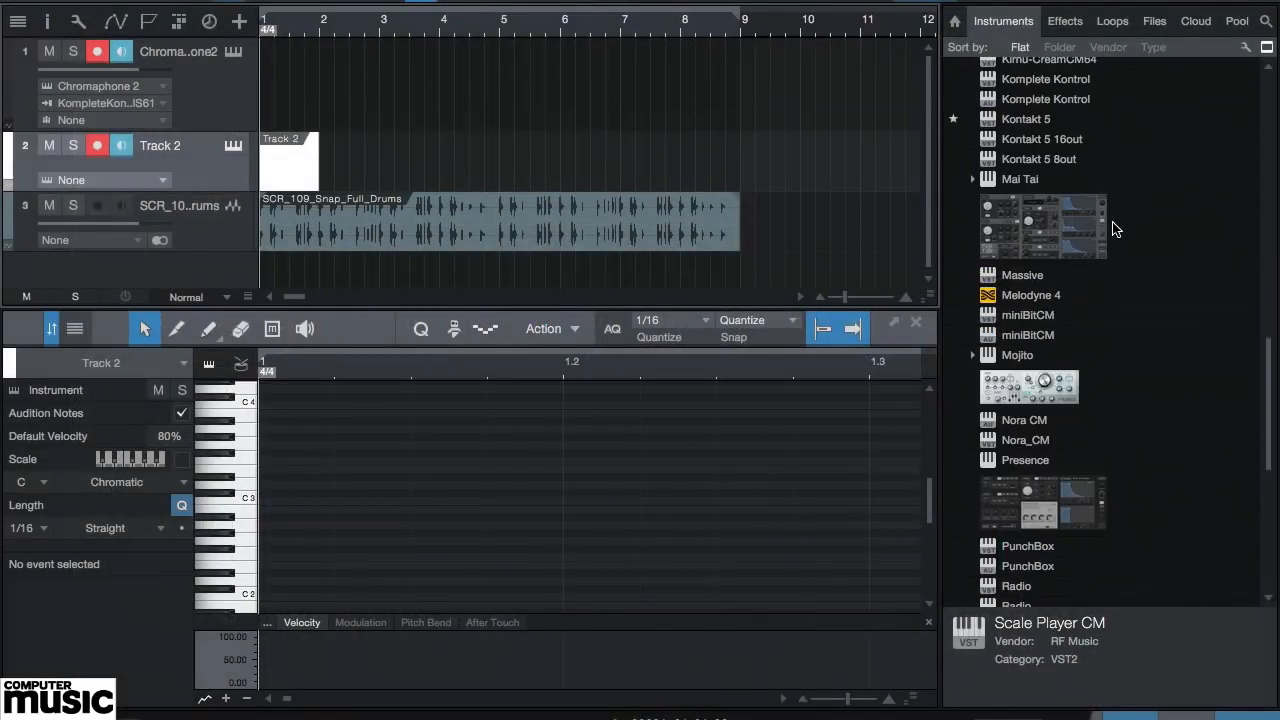
pyautogui.scroll(-10, 1113, 224)
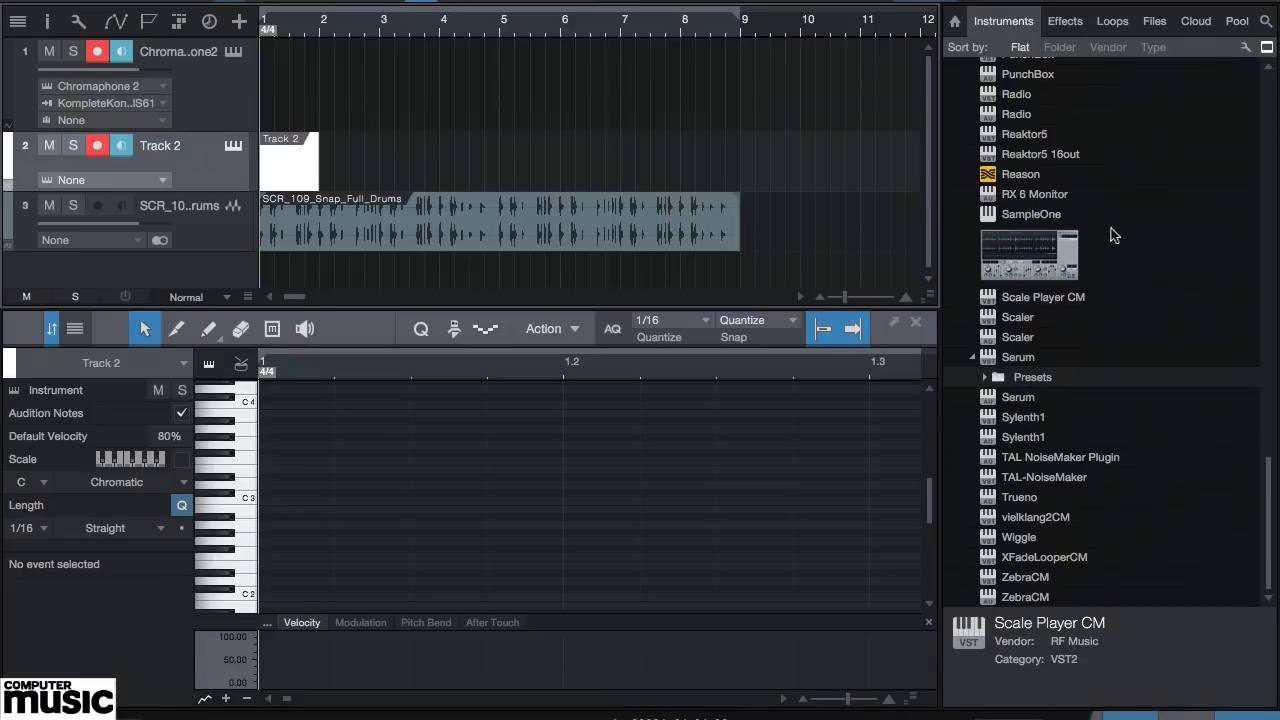
pyautogui.click(1042, 298)
pyautogui.moveTo(1041, 298); pyautogui.dragTo(124, 156)
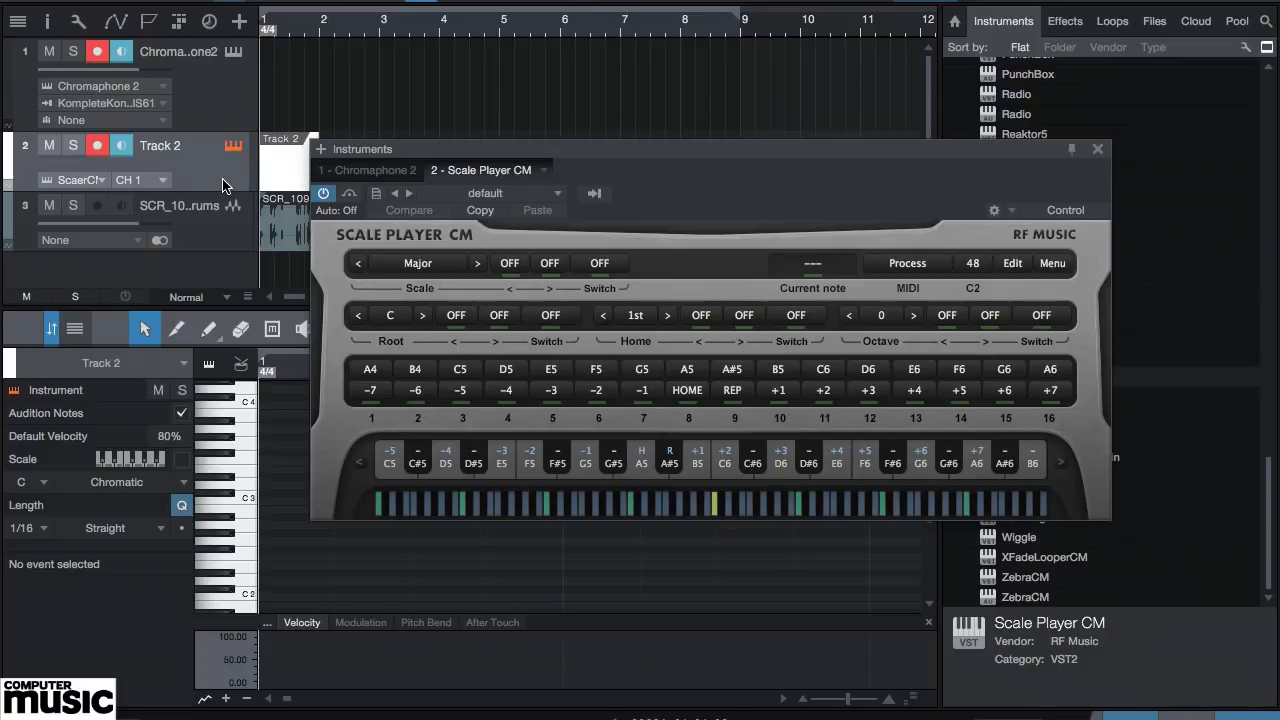
pyautogui.click(1097, 149)
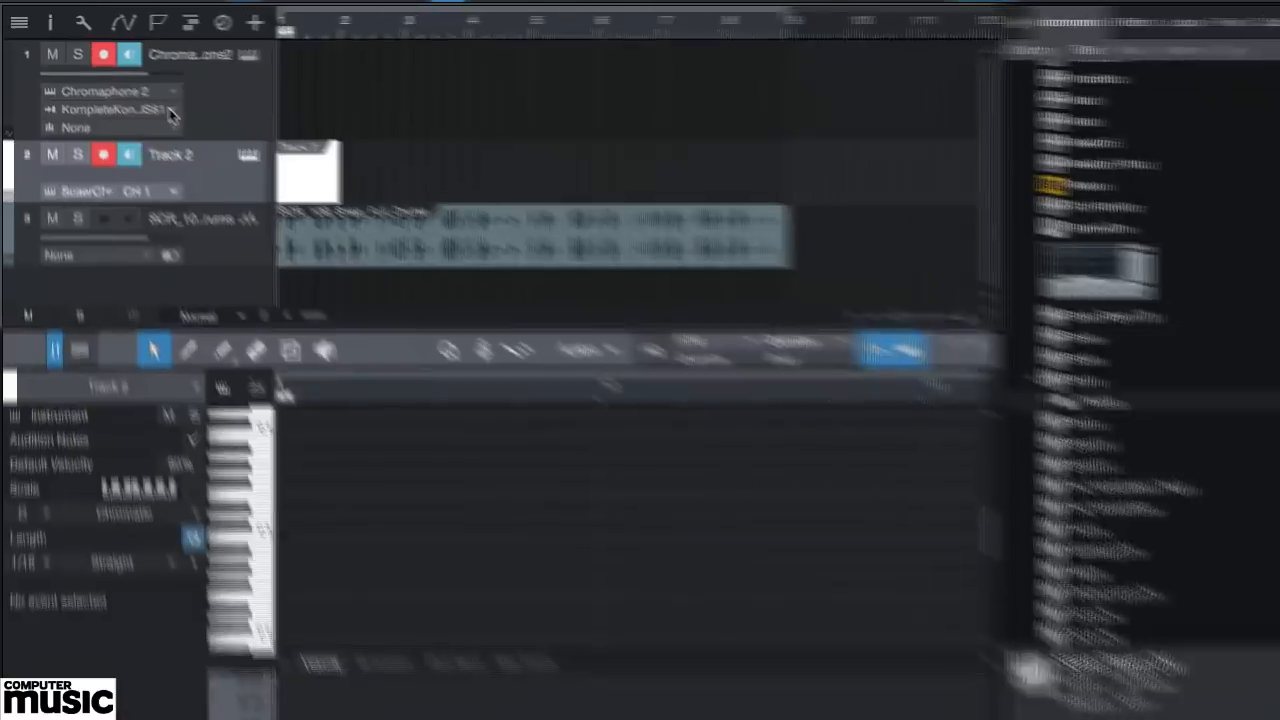
# - Set the MIDI input of the Chromaphone 2 track to Scale Player CM
pyautogui.click(160, 102)
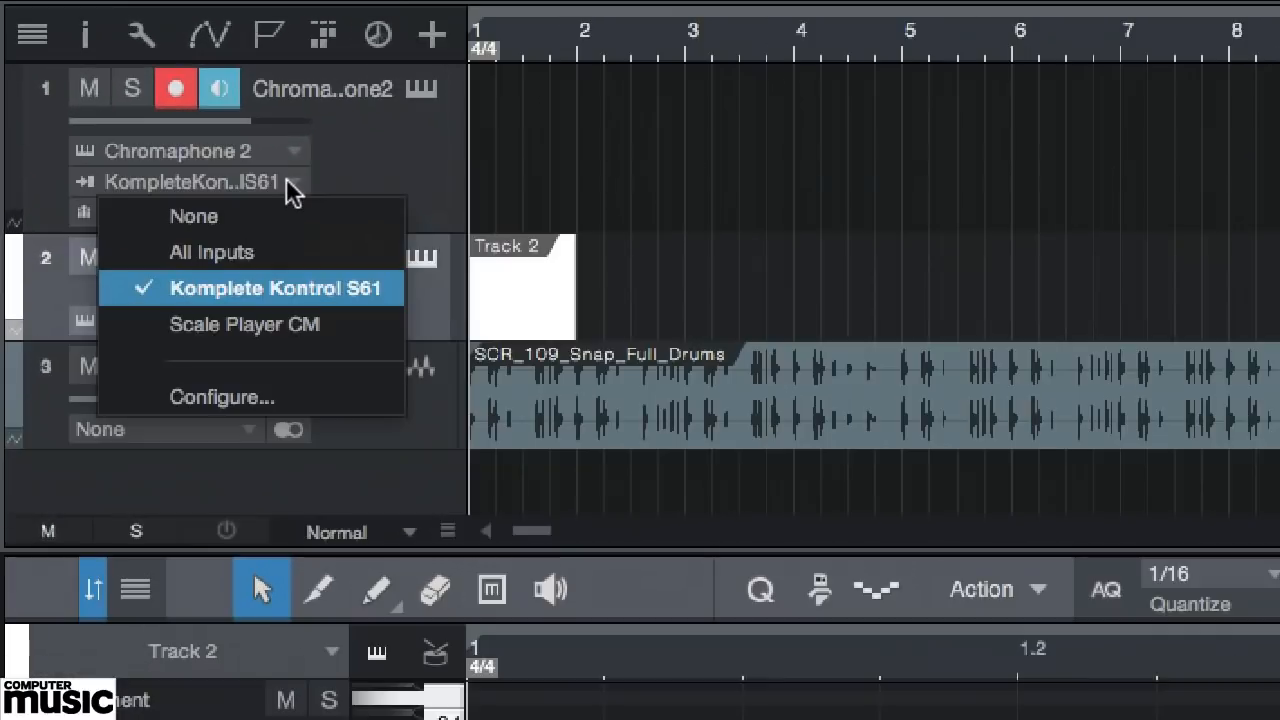
pyautogui.click(282, 323)
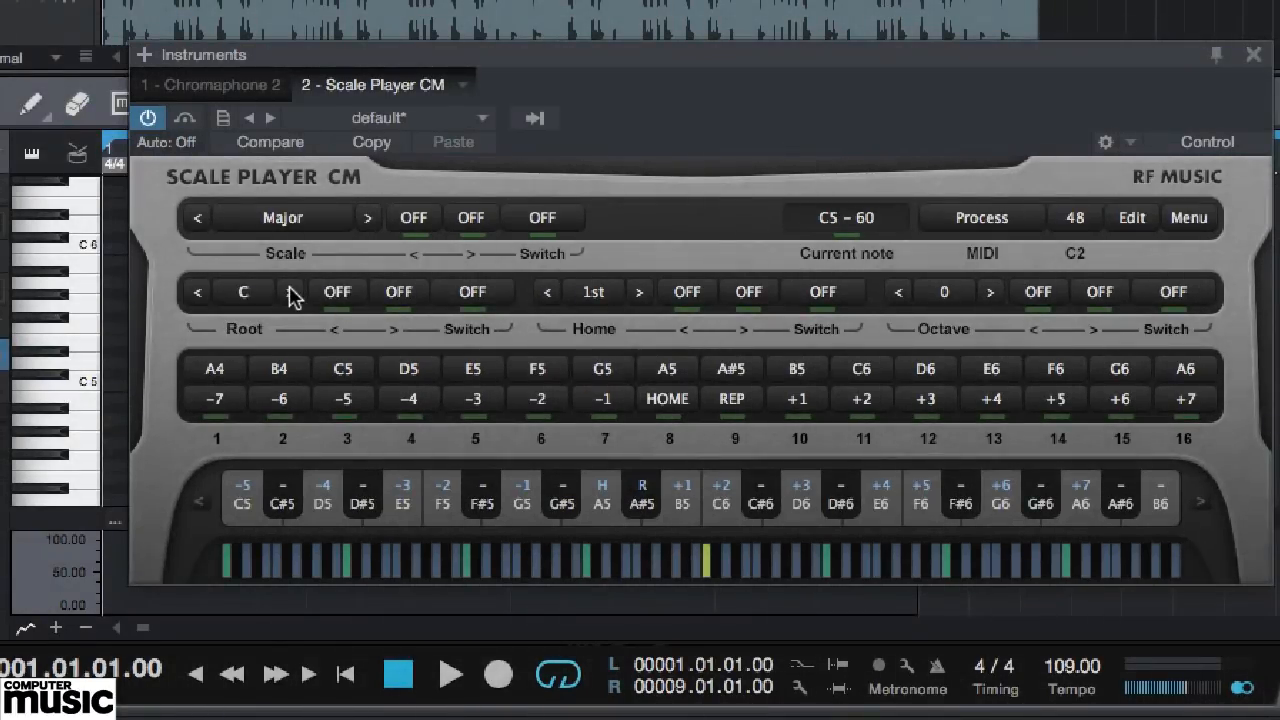
# - Raise the root note stepwise through C#, D and D#, and change the scale to Blues
pyautogui.click(292, 292)
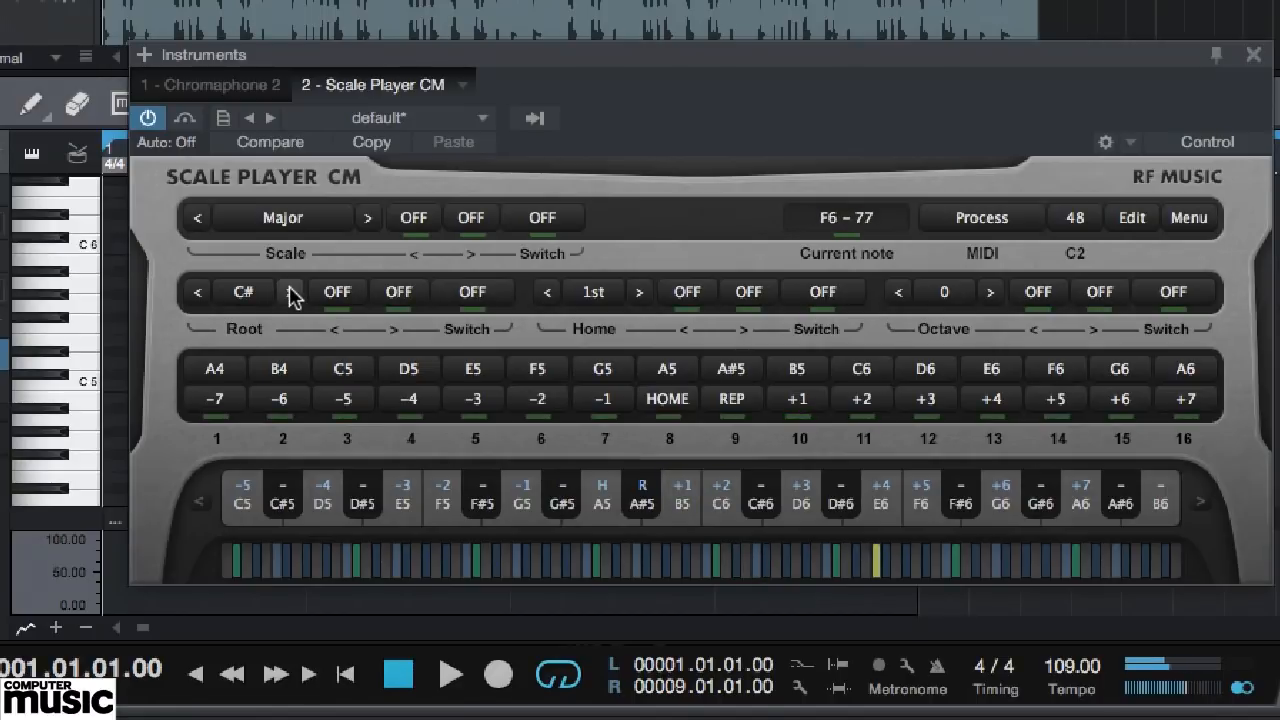
pyautogui.click(292, 292)
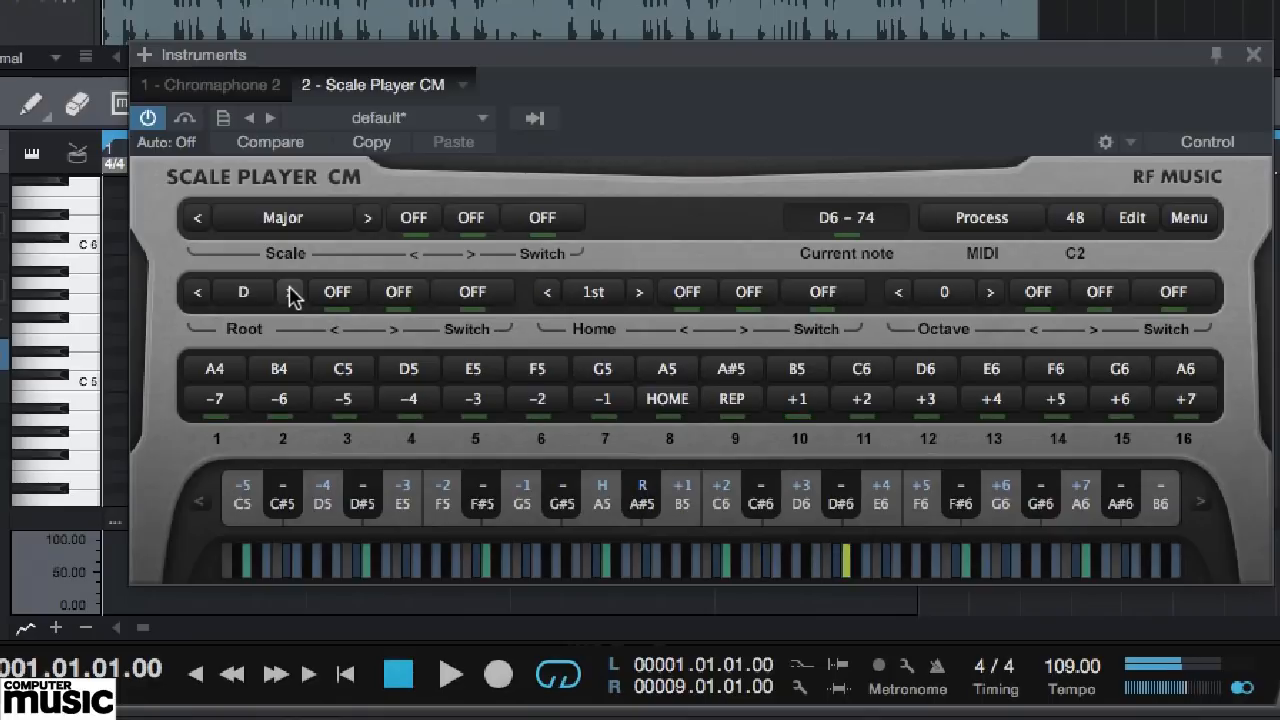
pyautogui.click(292, 292)
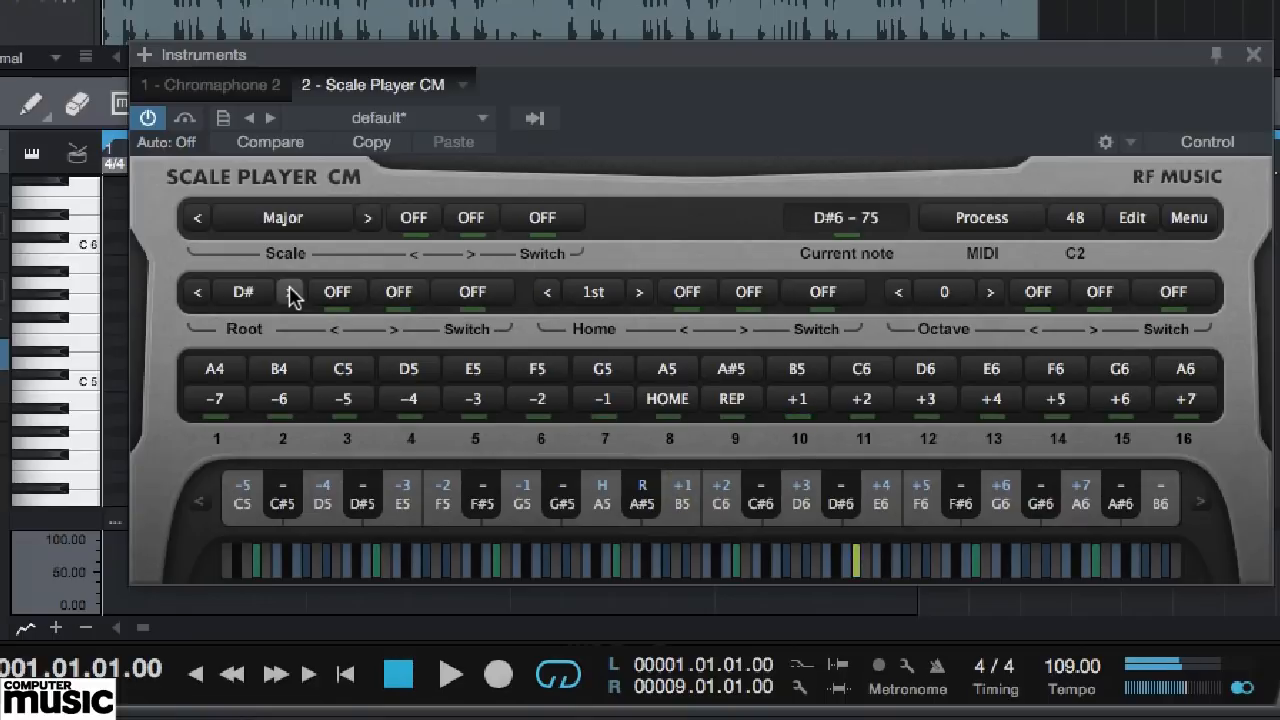
pyautogui.click(292, 292)
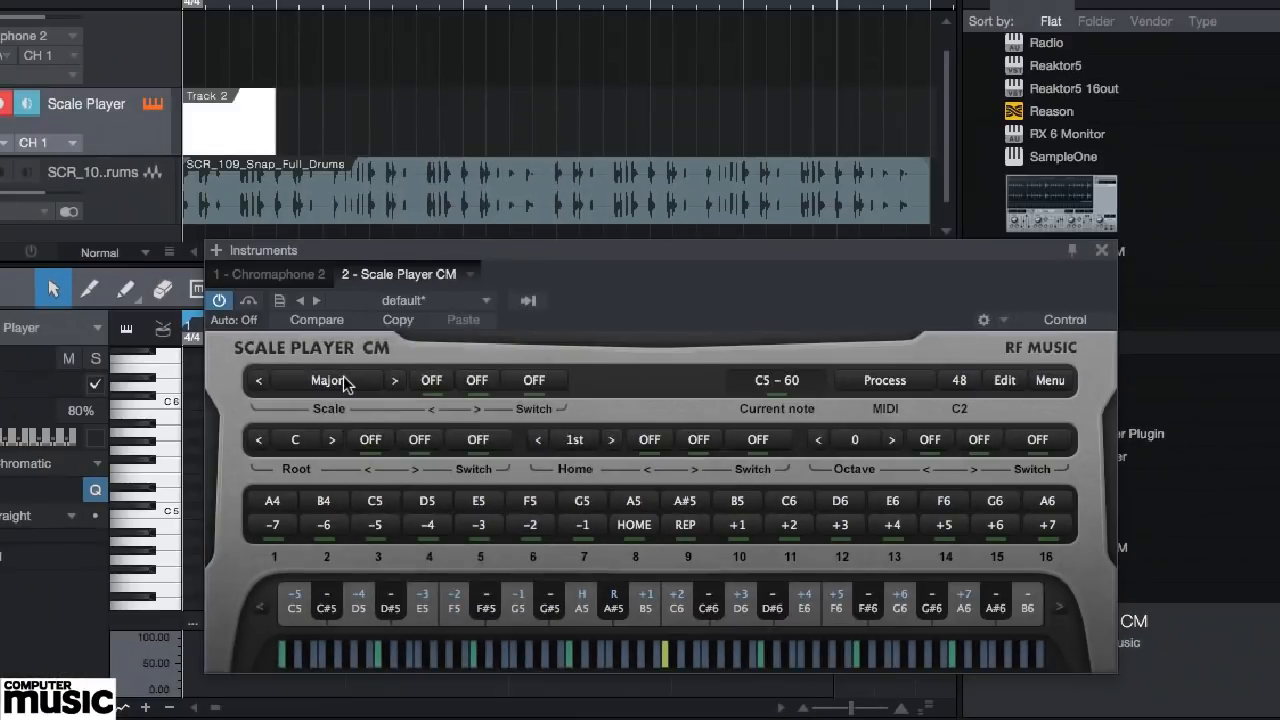
pyautogui.click(295, 214)
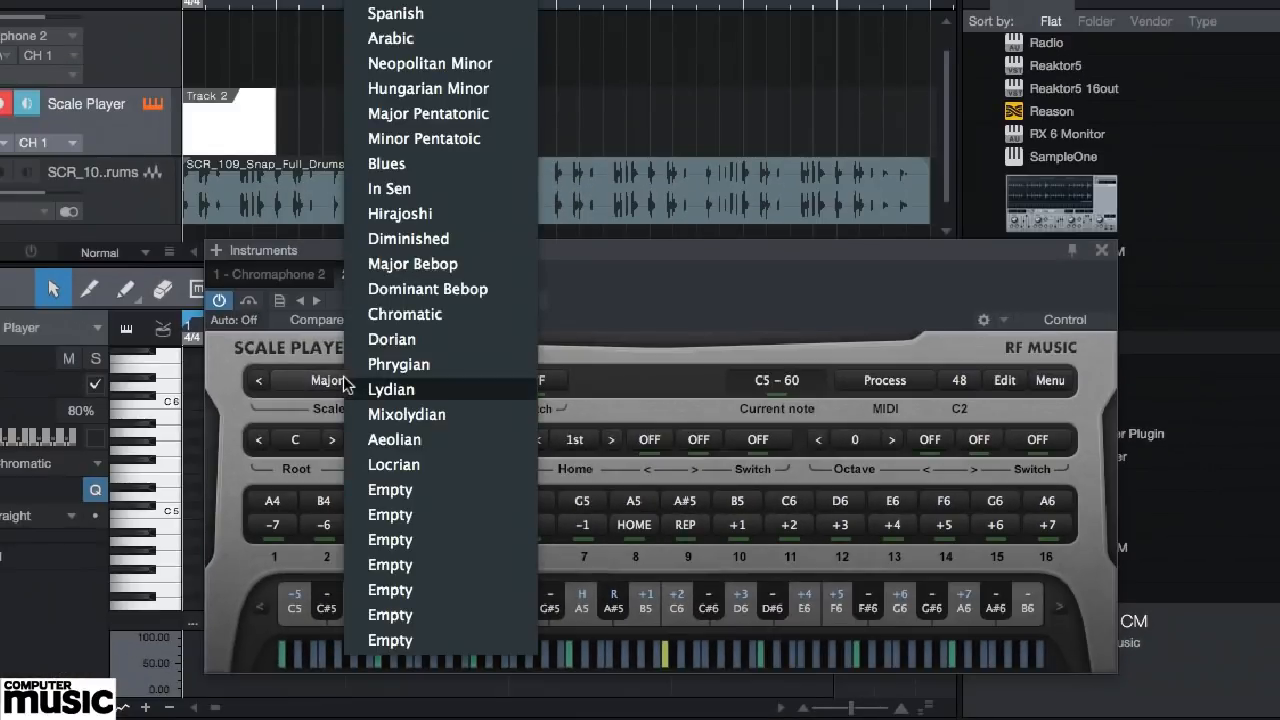
pyautogui.click(447, 164)
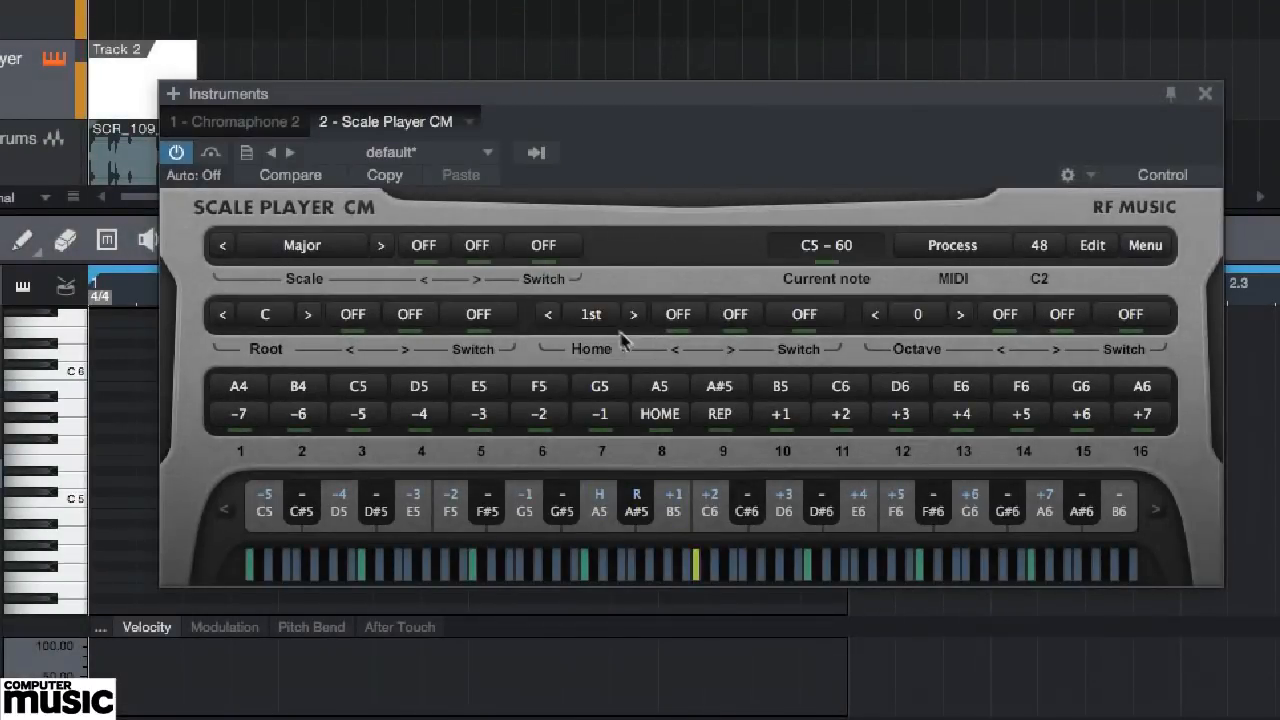
# - Try the 2nd and the 6th as the Home note of the scale
pyautogui.click(588, 316)
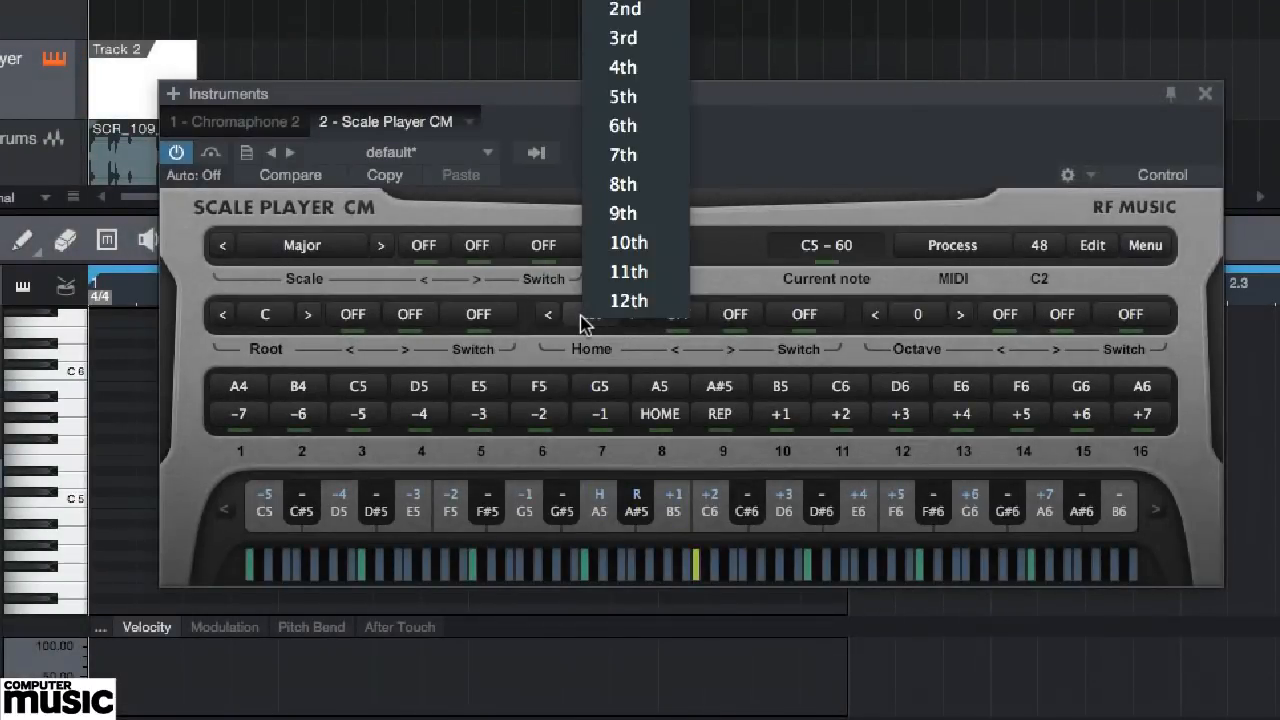
pyautogui.click(630, 12)
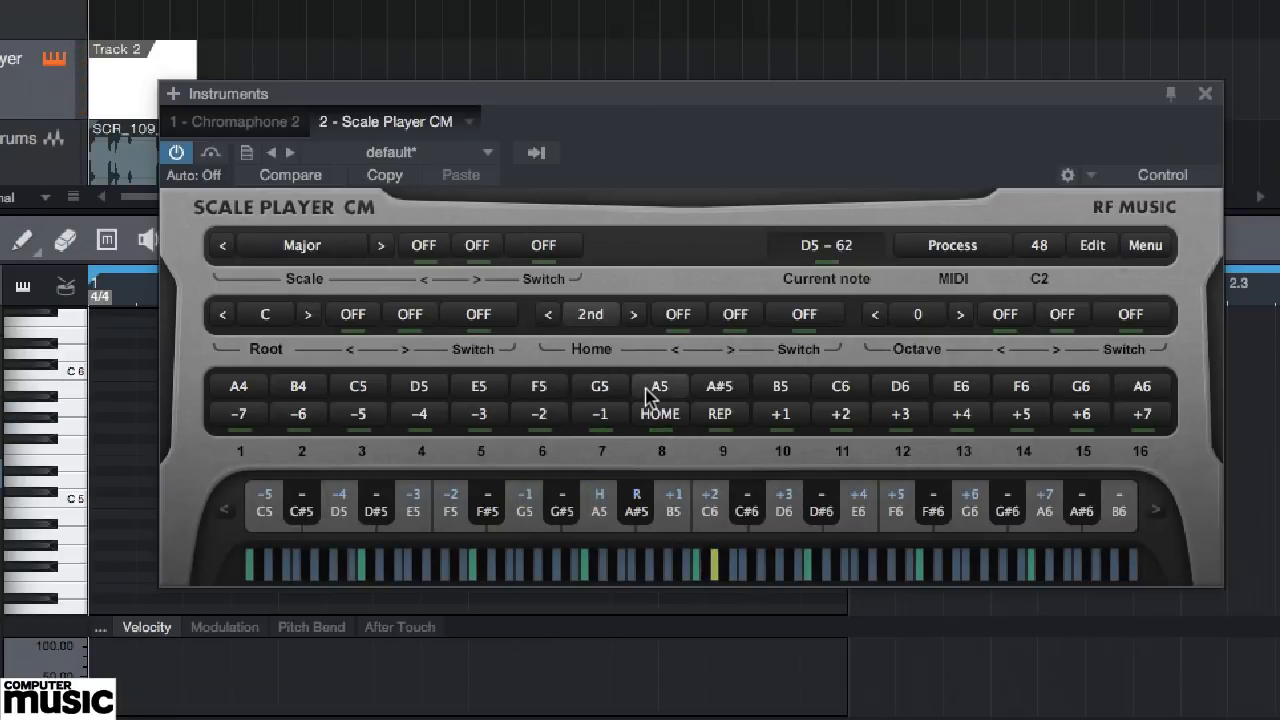
pyautogui.click(587, 316)
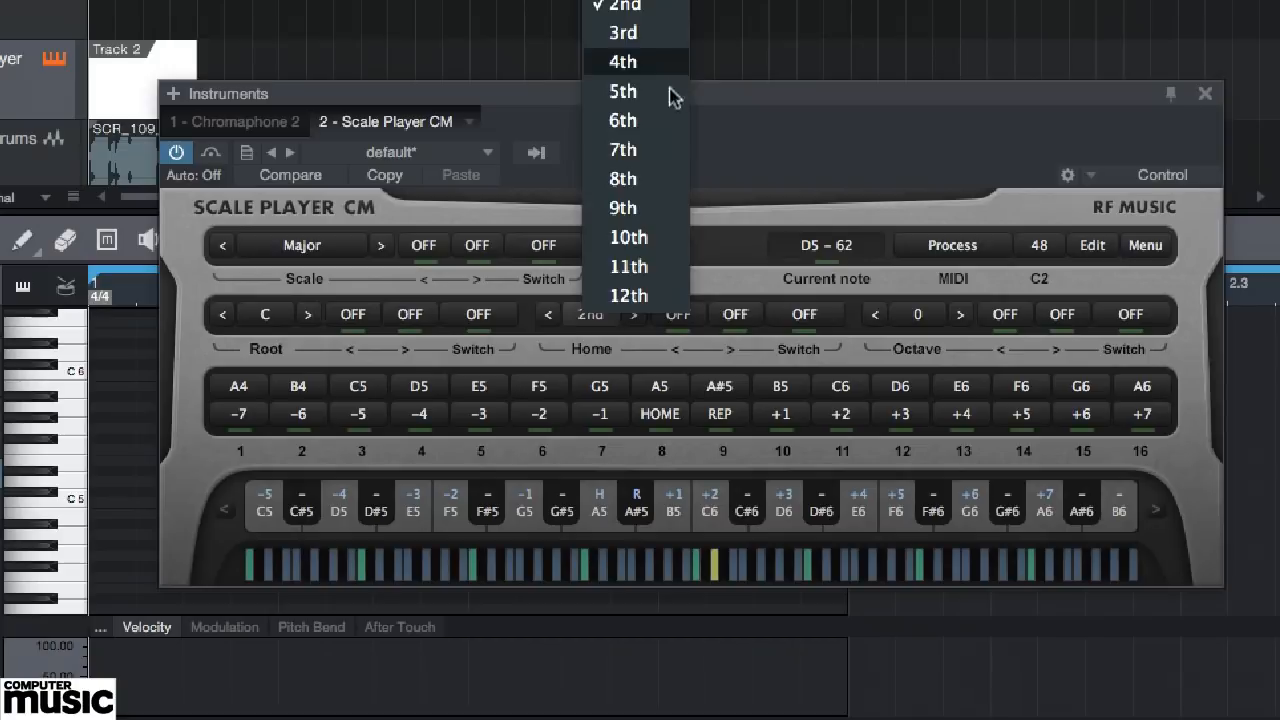
pyautogui.click(660, 124)
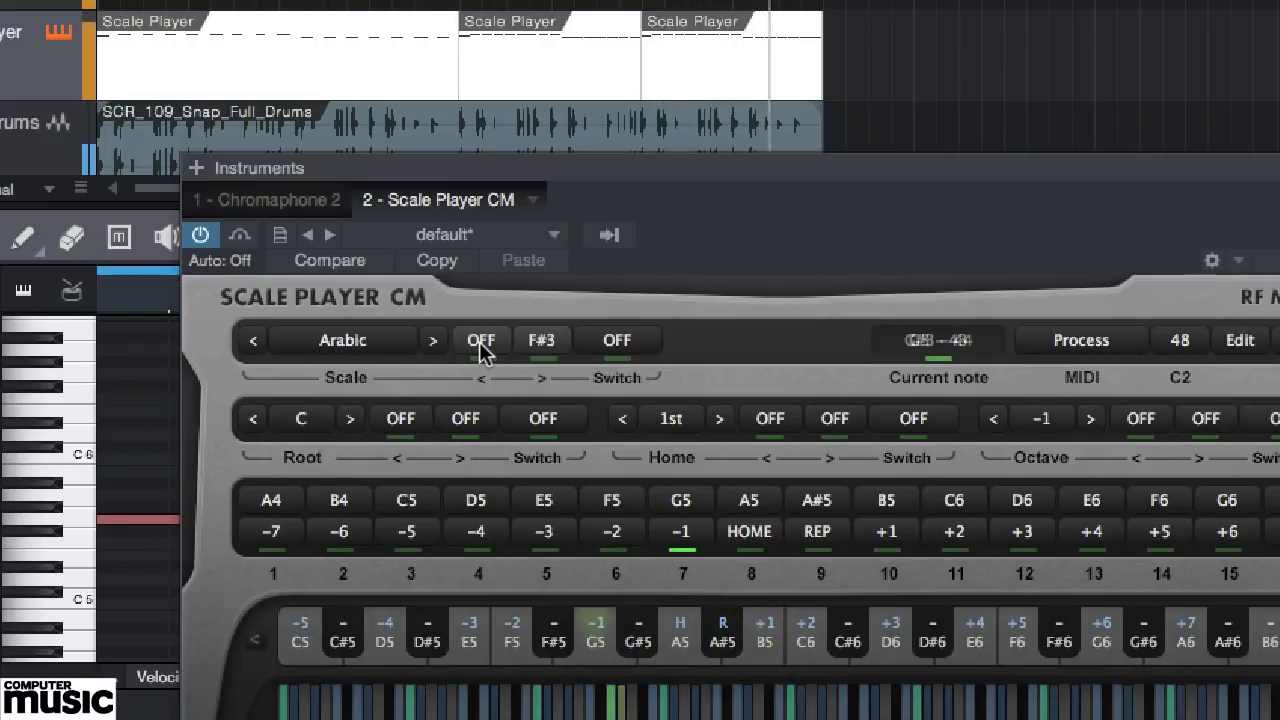
# - Assign D#3 as the previous-scale trigger note and C3–B3 as the scale switch range
pyautogui.click(481, 341)
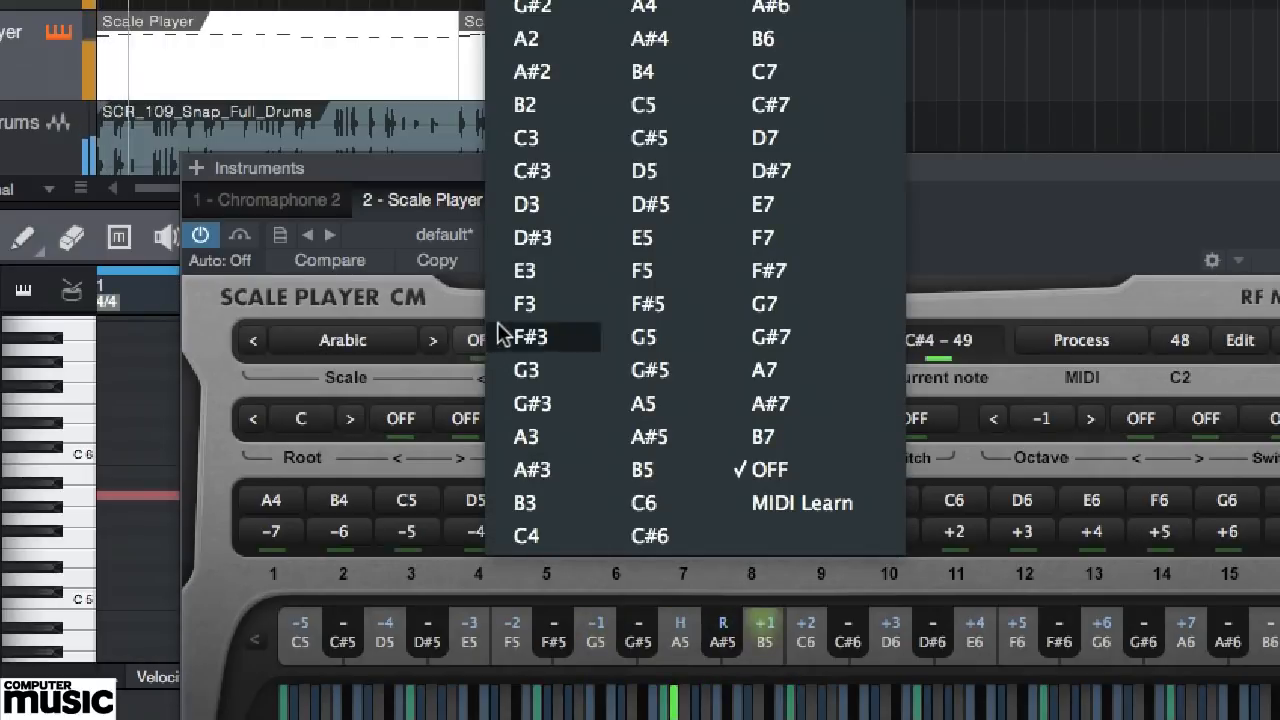
pyautogui.click(527, 237)
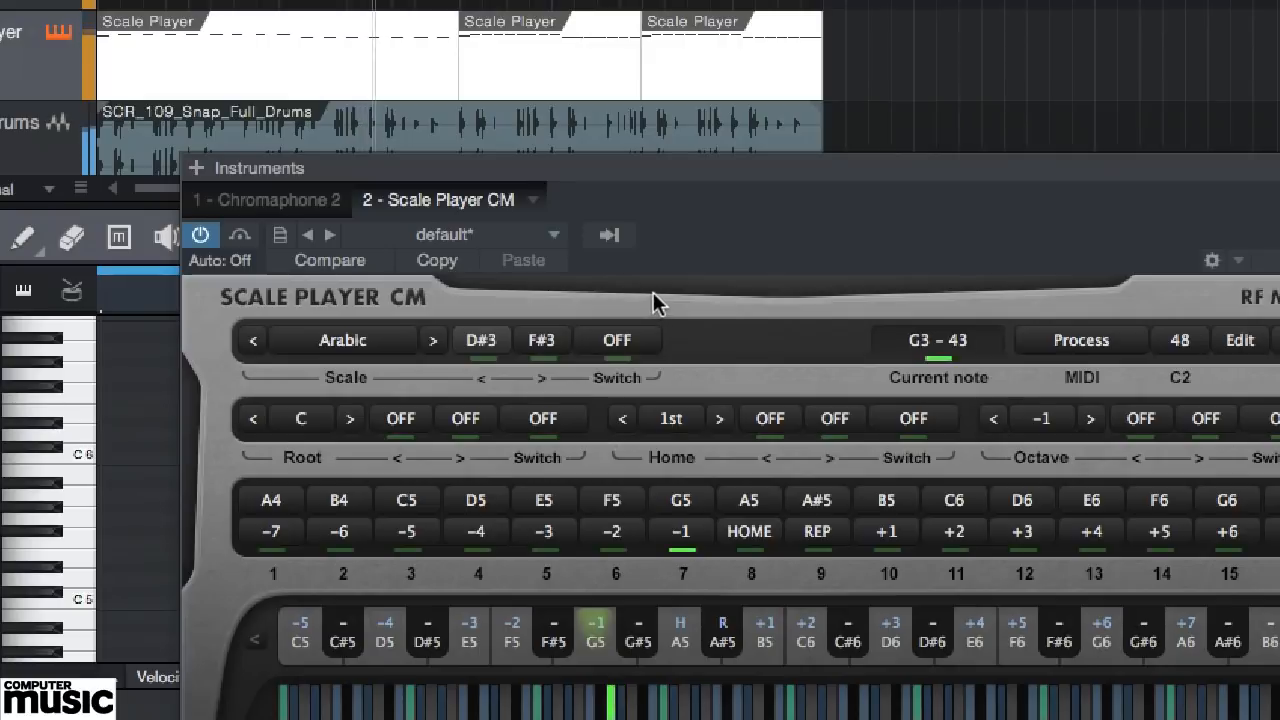
pyautogui.click(628, 341)
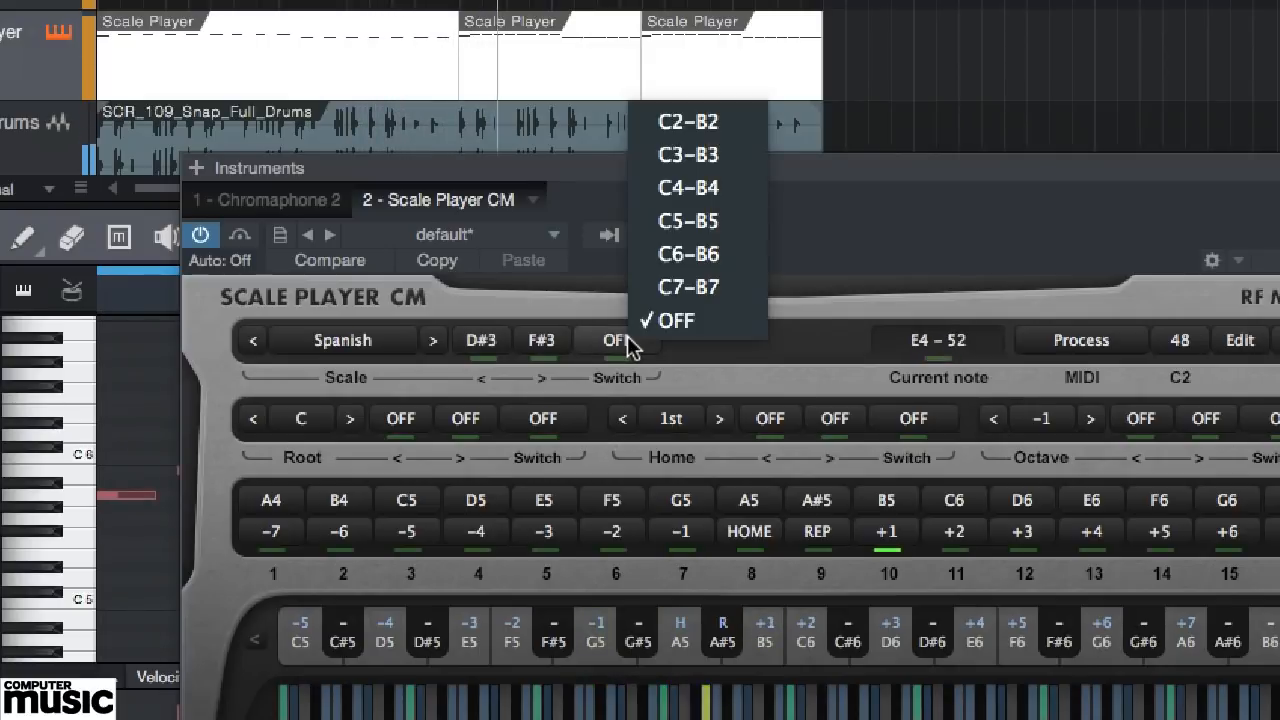
pyautogui.click(660, 155)
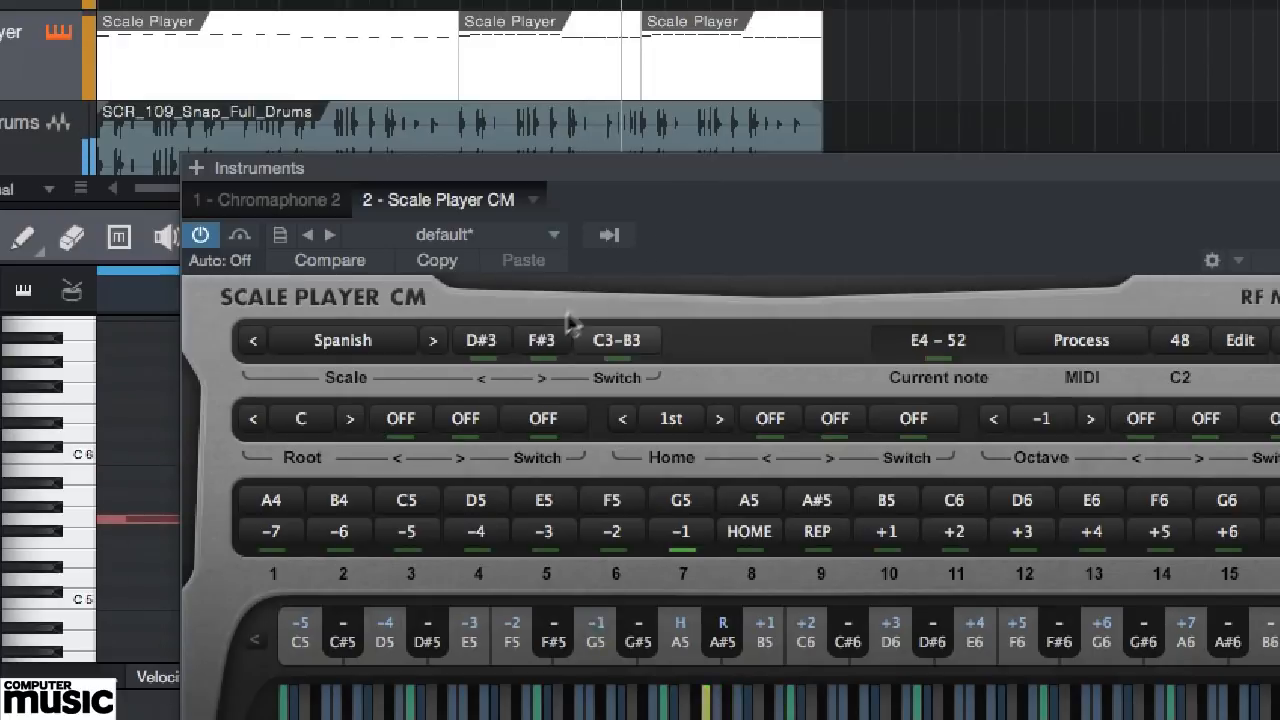
# - Set both the next-scale and previous-scale trigger notes to OFF, leaving the switch range assigned
pyautogui.click(546, 340)
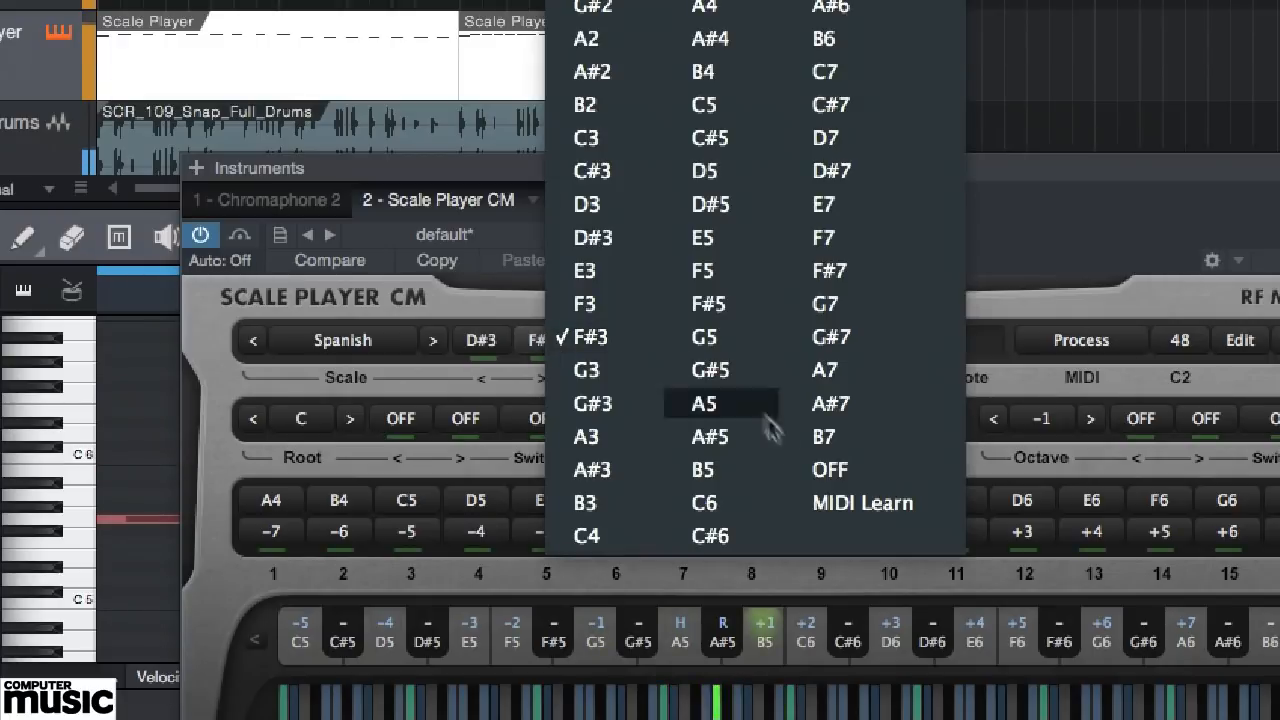
pyautogui.click(826, 472)
pyautogui.click(472, 341)
pyautogui.click(830, 468)
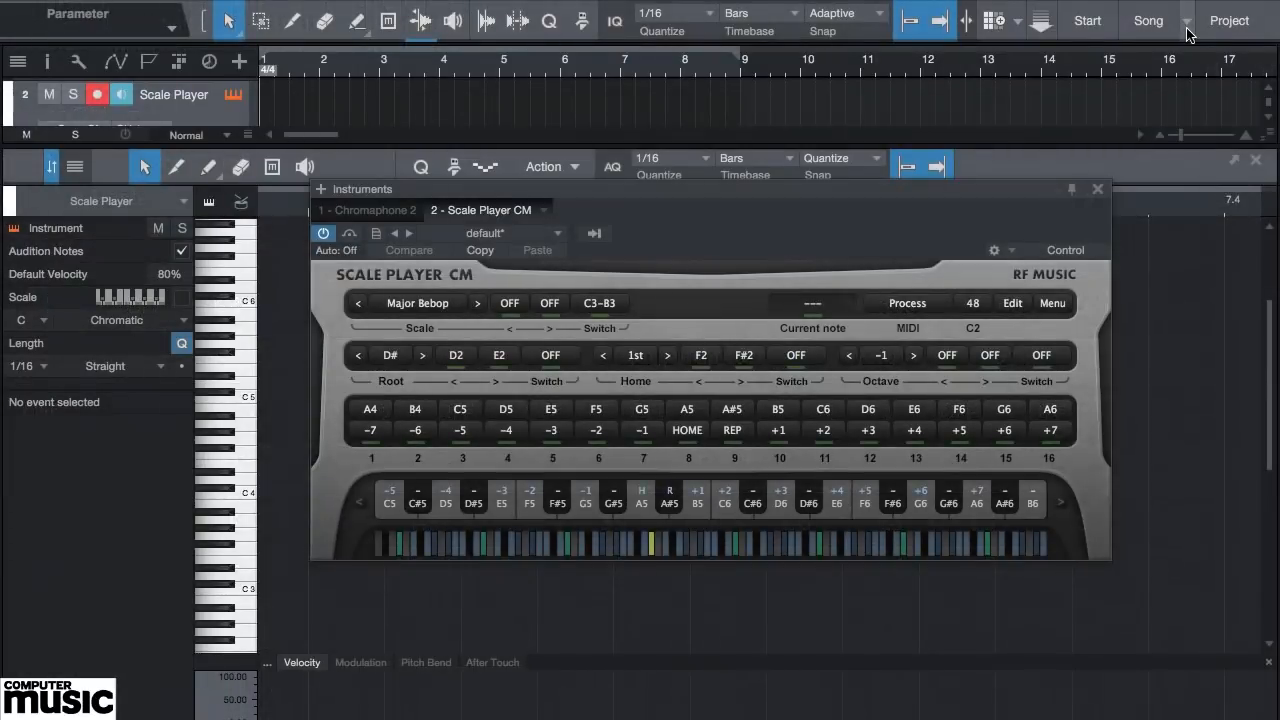
# - Reassign the play keys: key 11 to REPEAT, key 6 to -3 and key 13 to +3
pyautogui.click(823, 430)
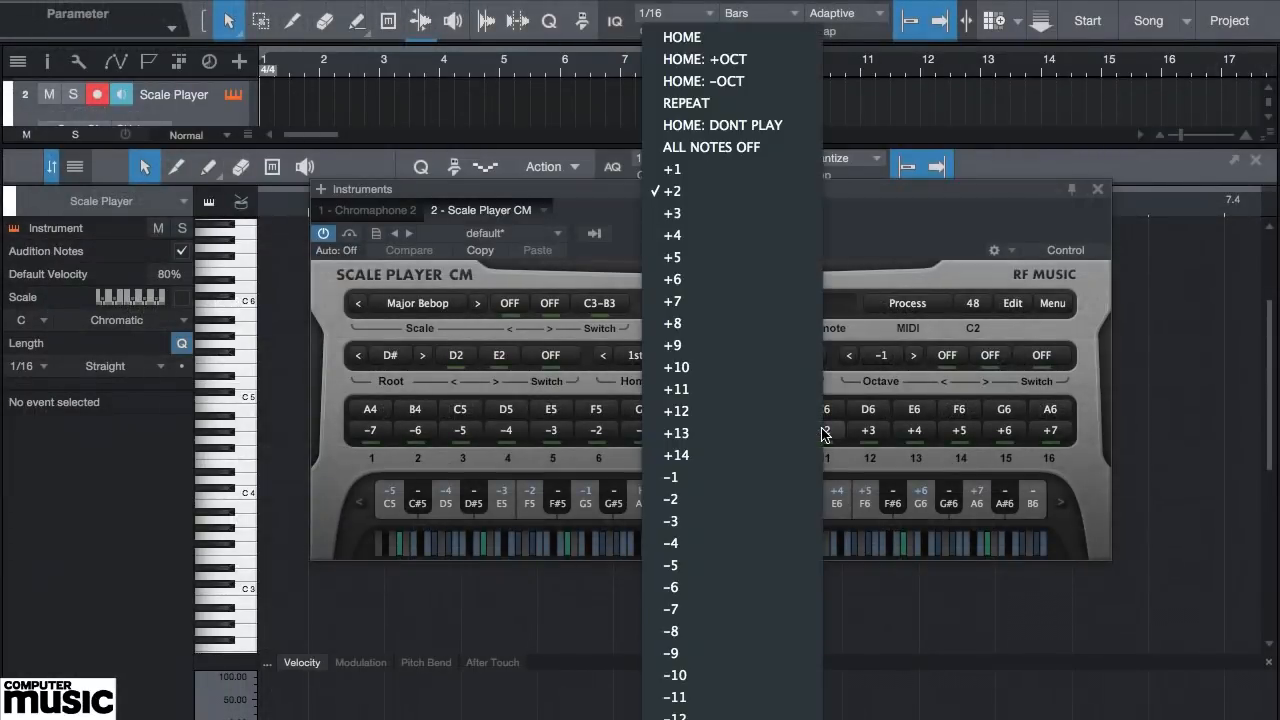
pyautogui.click(704, 106)
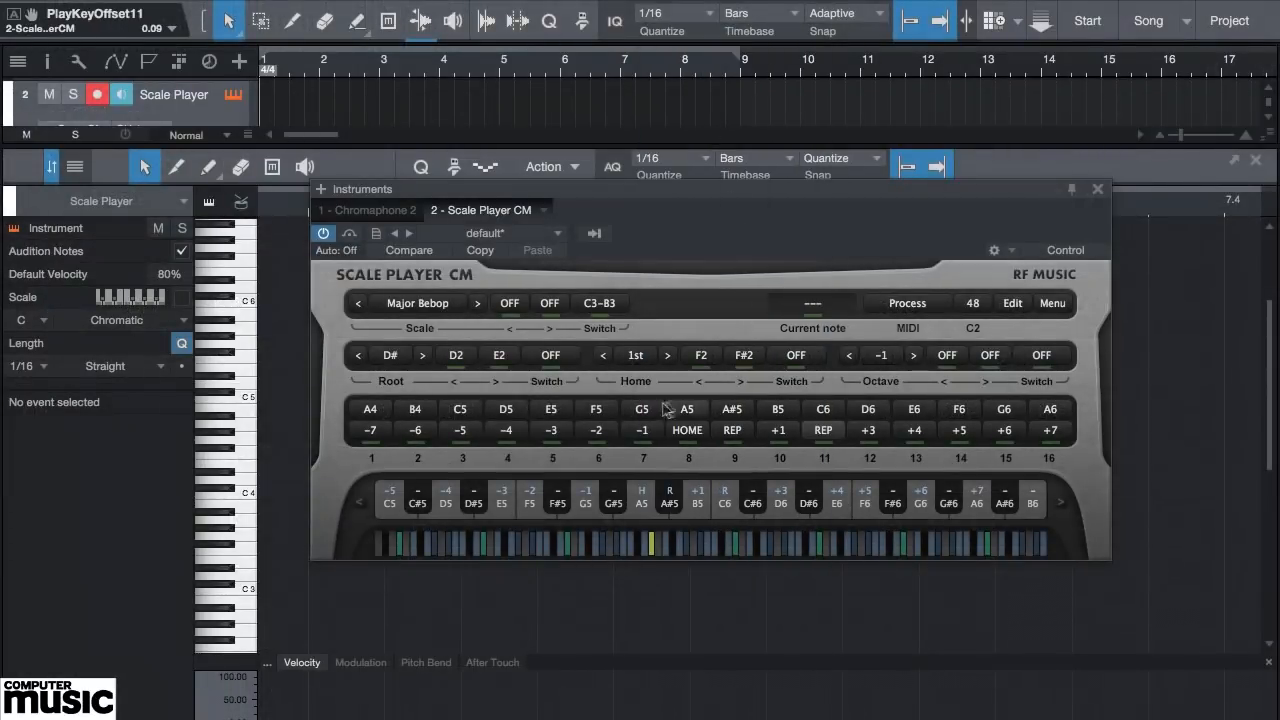
pyautogui.click(592, 430)
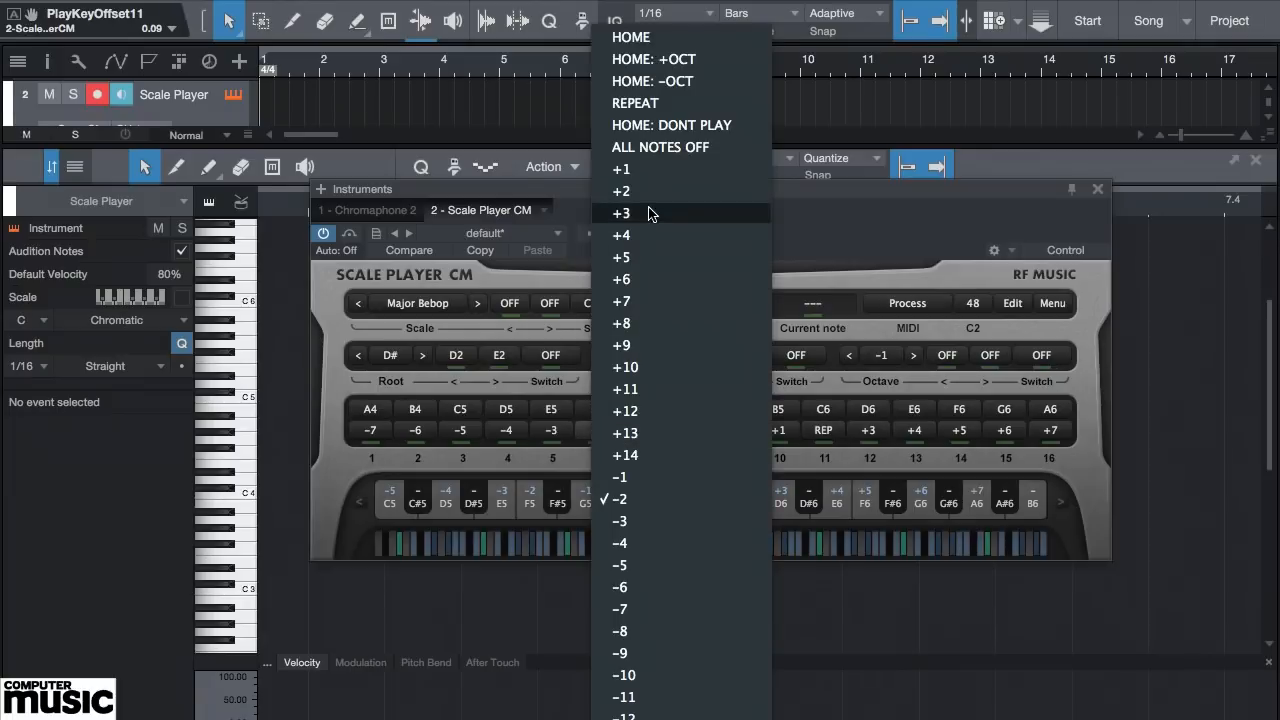
pyautogui.click(645, 521)
pyautogui.click(910, 432)
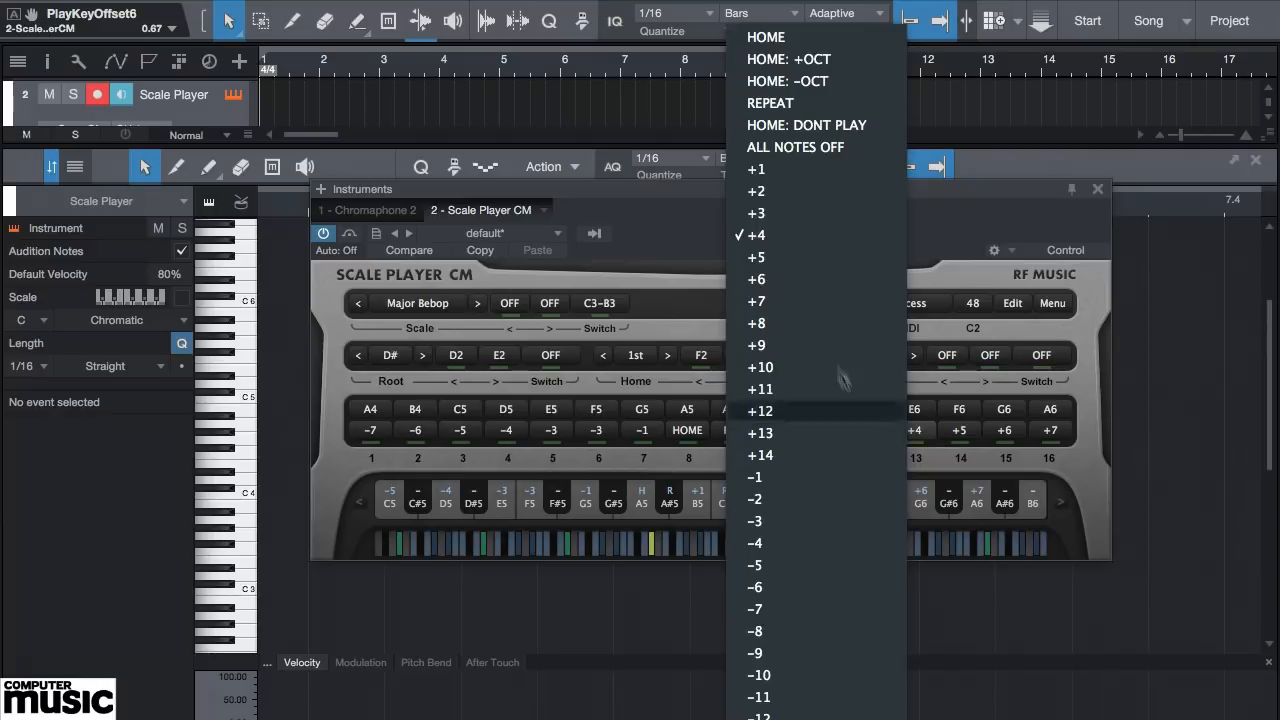
pyautogui.click(803, 222)
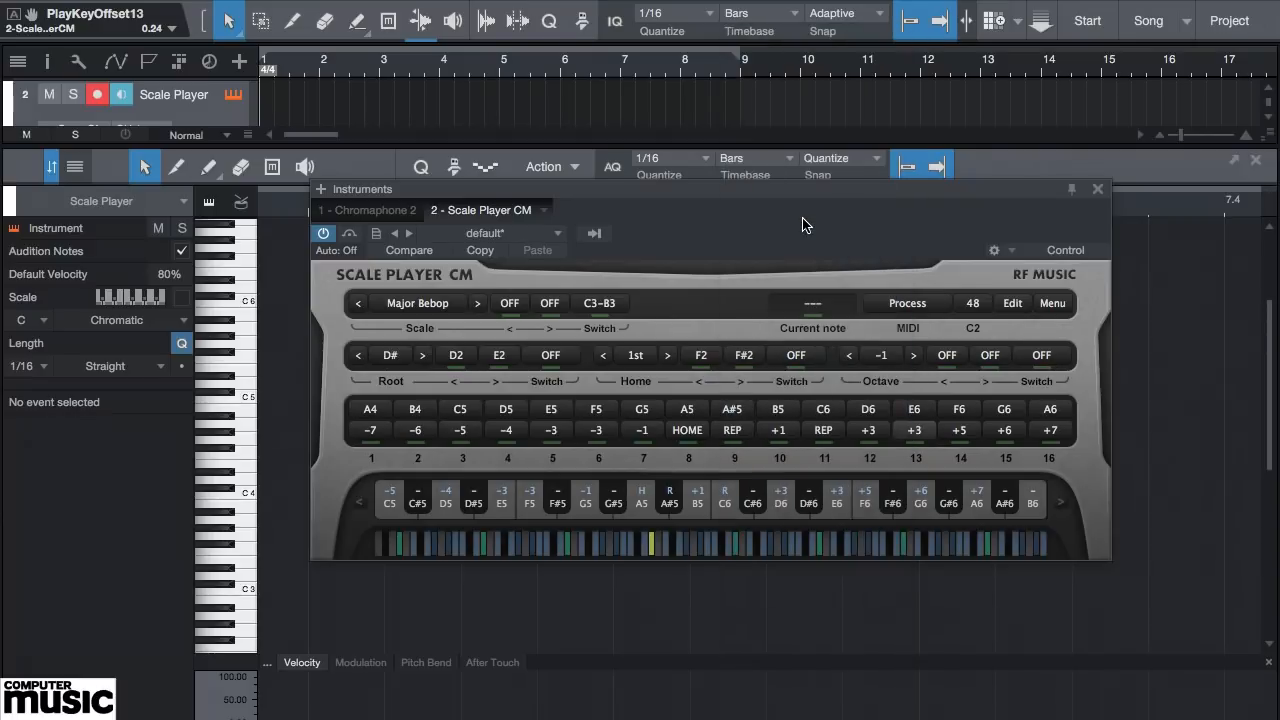
pyautogui.click(779, 430)
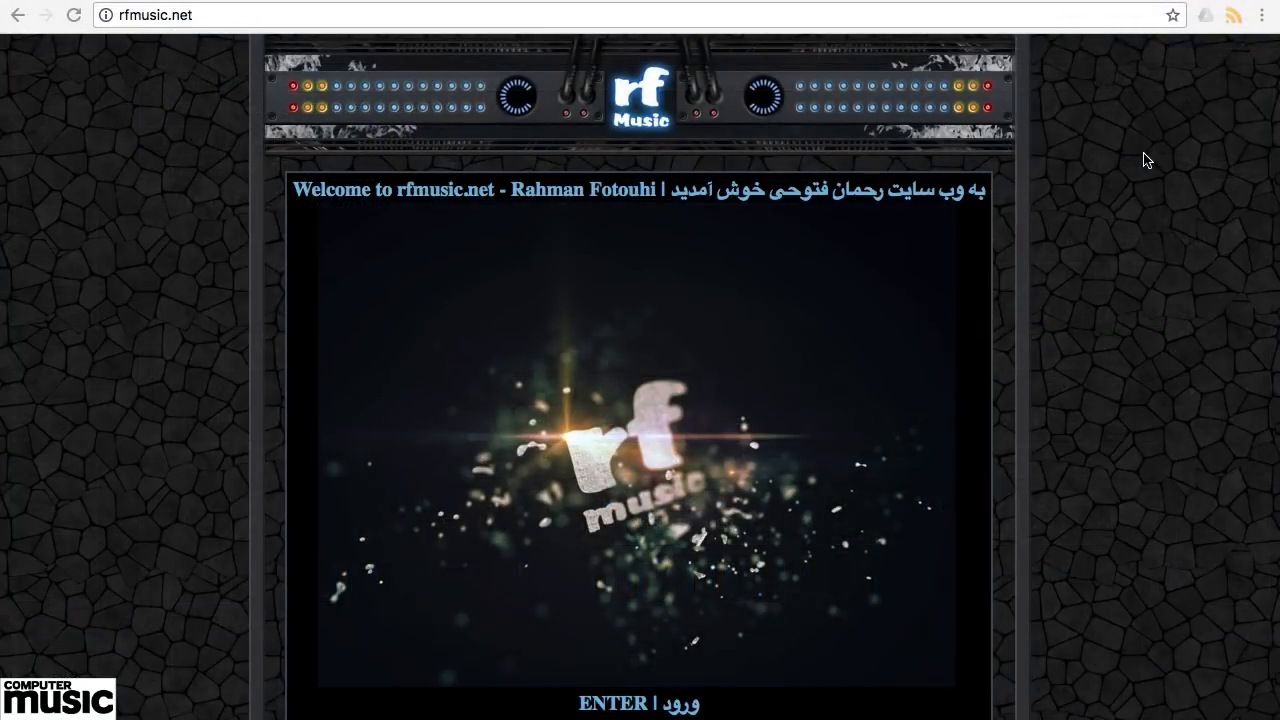
# - Enter the English rfmusic.net site from its landing page
pyautogui.scroll(-2, 1147, 160)
pyautogui.scroll(2, 1147, 160)
pyautogui.scroll(-2, 636, 708)
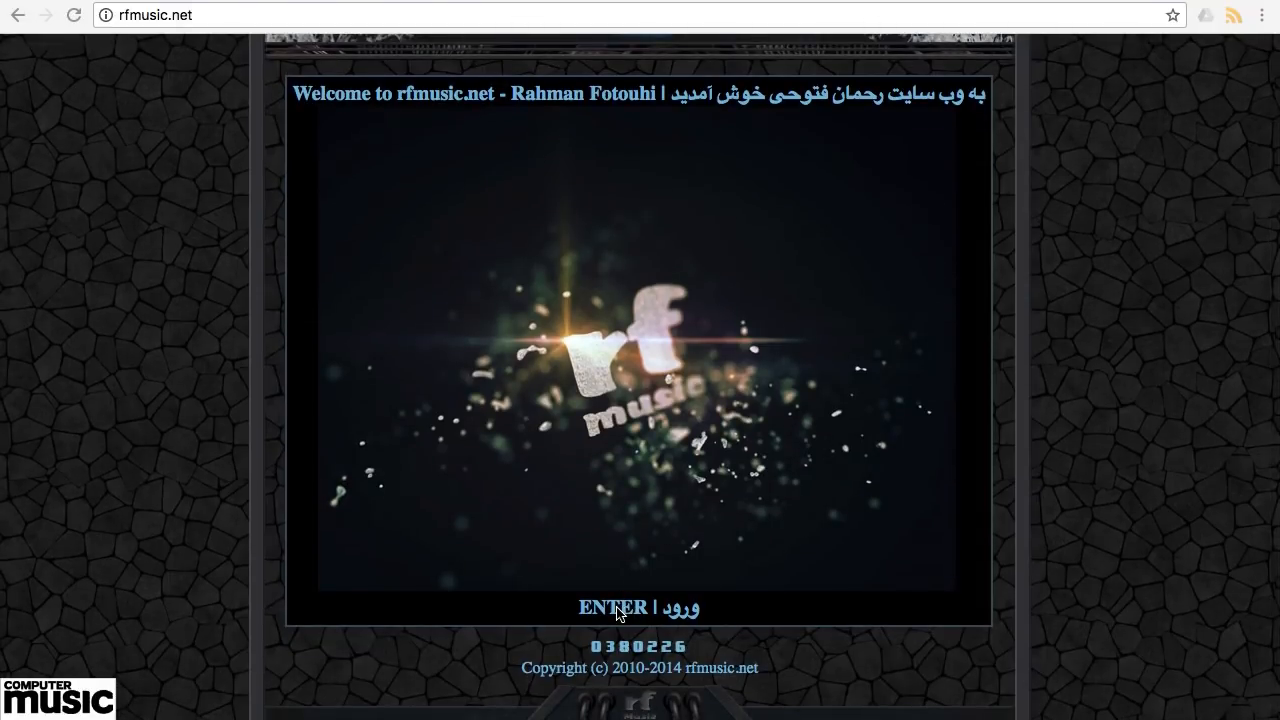
pyautogui.click(618, 612)
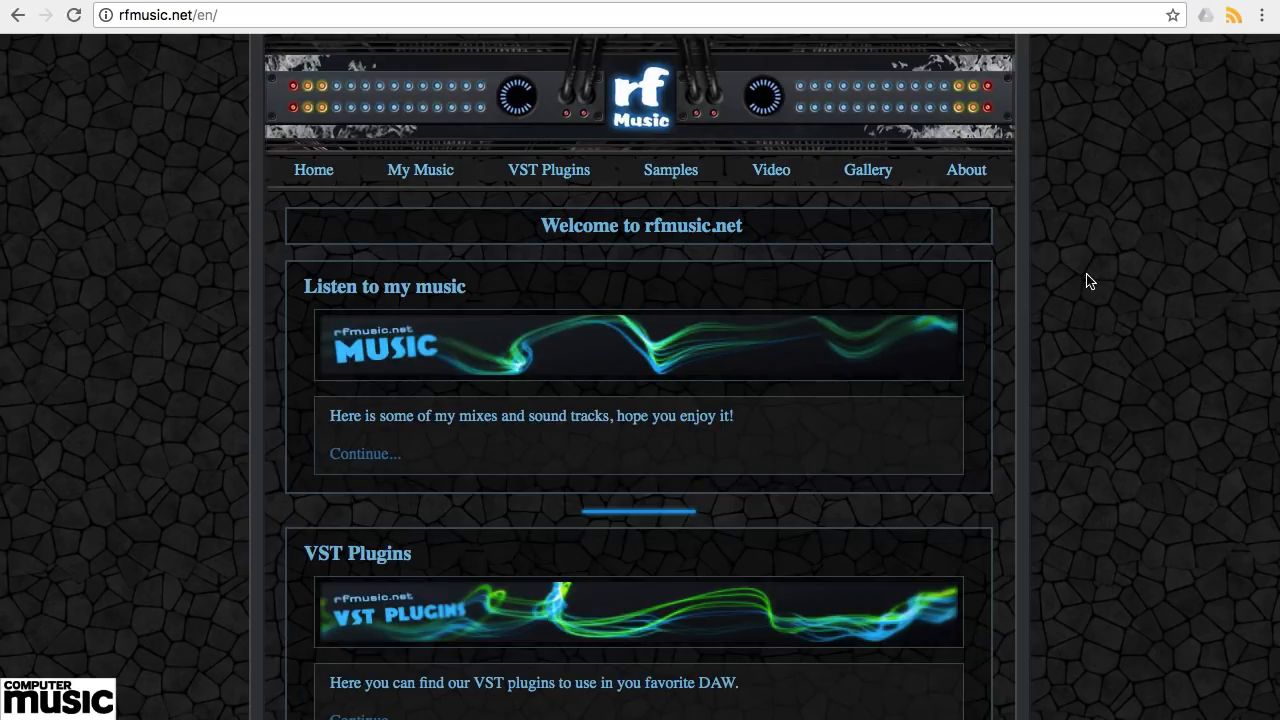
# - Look over the rfmusic.net home page, then open its VST Plugins page and browse the plug-in listings
pyautogui.scroll(-2, 1089, 281)
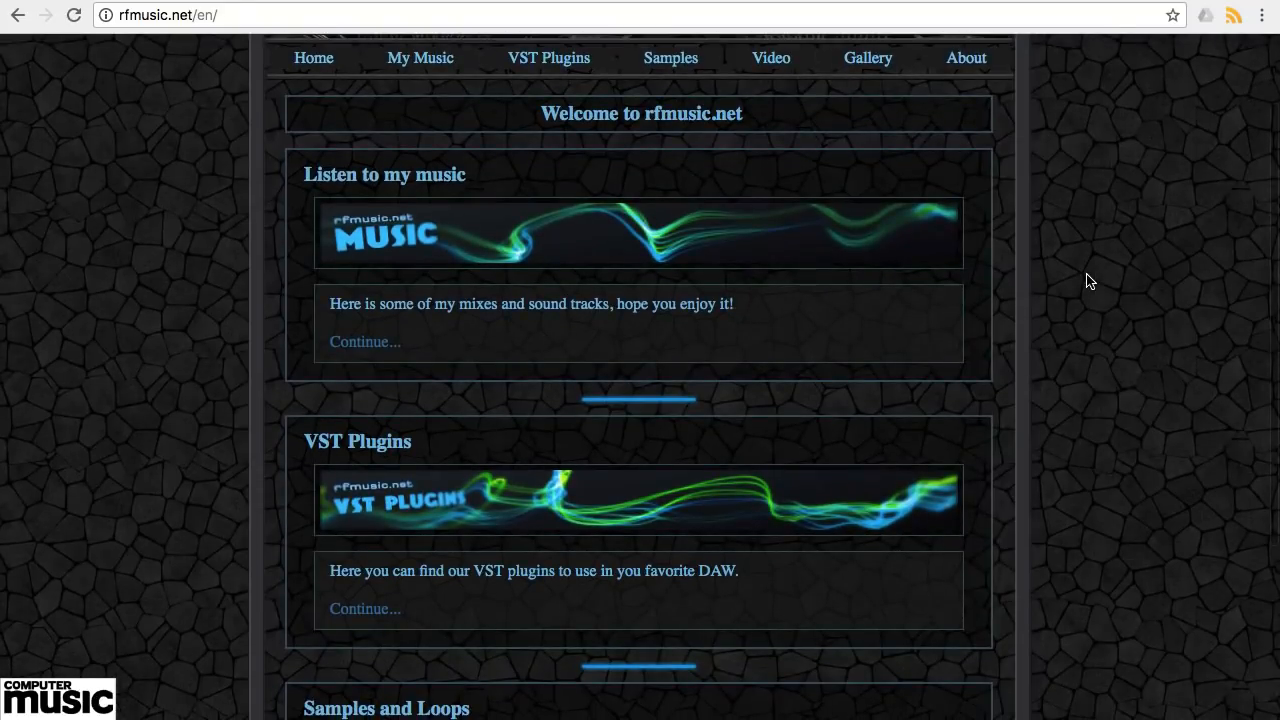
pyautogui.scroll(-5, 1082, 285)
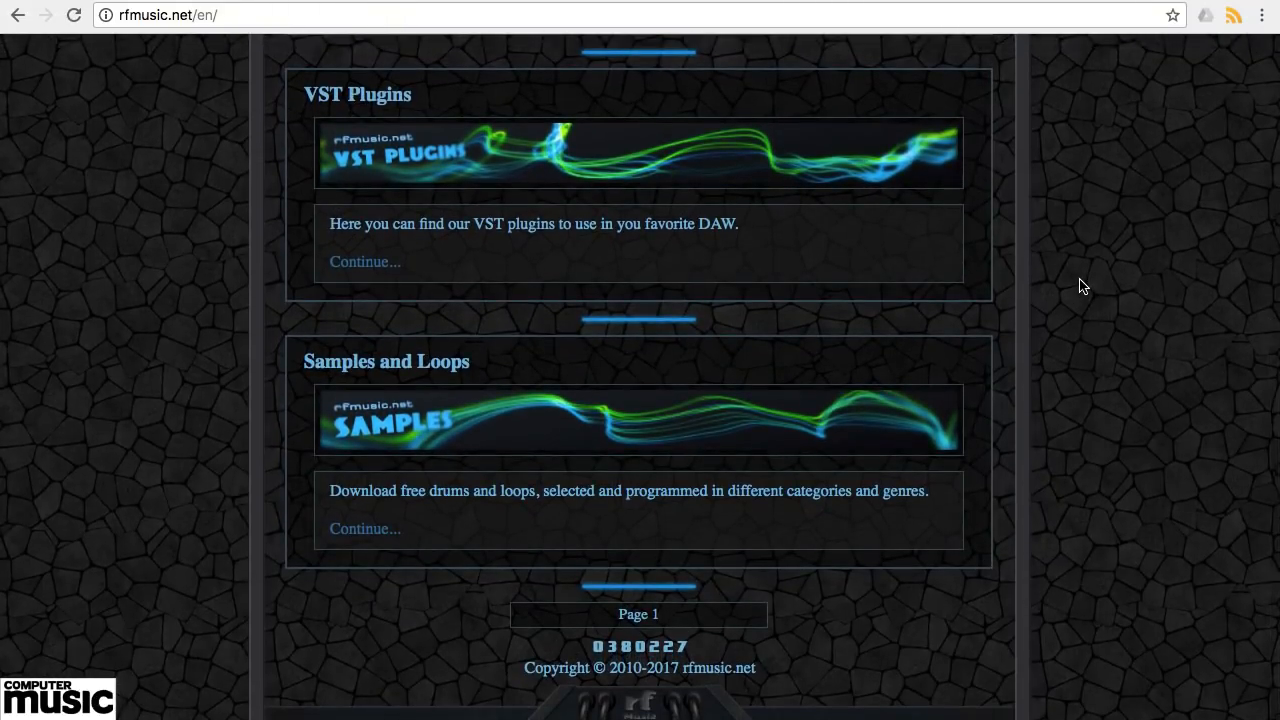
pyautogui.scroll(5, 1080, 286)
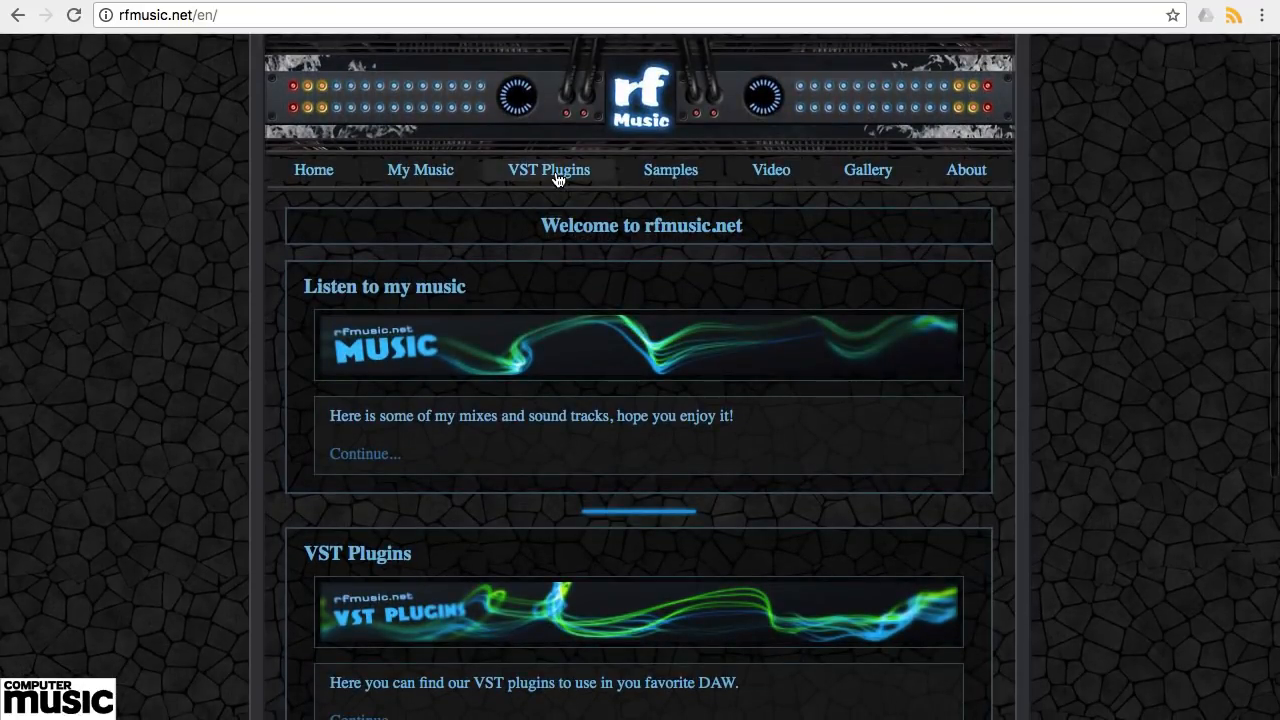
pyautogui.click(556, 175)
pyautogui.scroll(-4, 1008, 388)
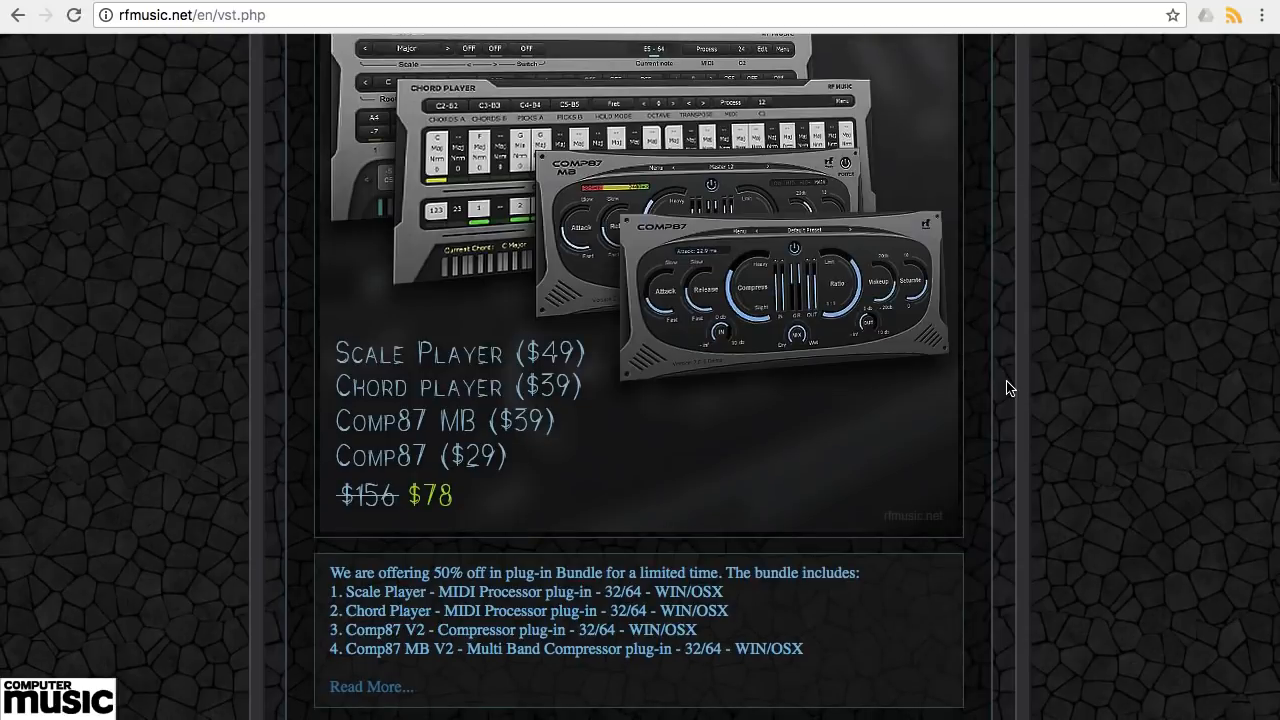
pyautogui.scroll(-4, 1008, 388)
pyautogui.scroll(-3, 1008, 388)
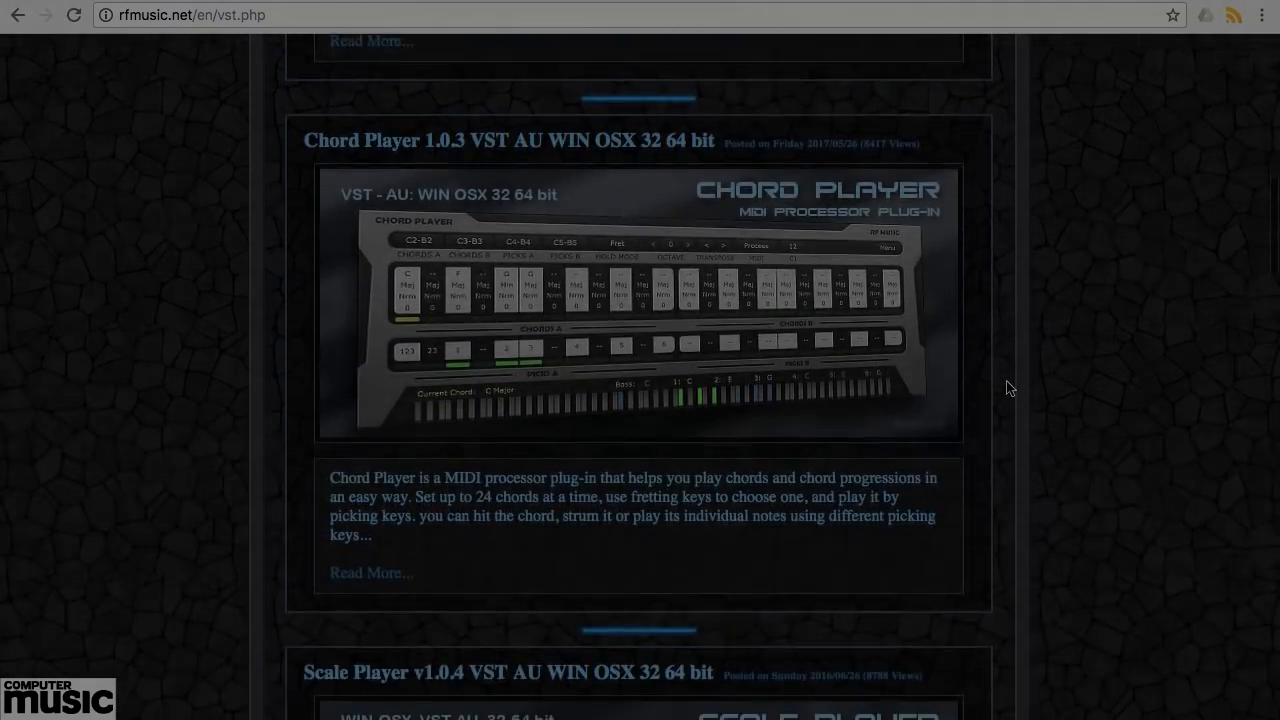